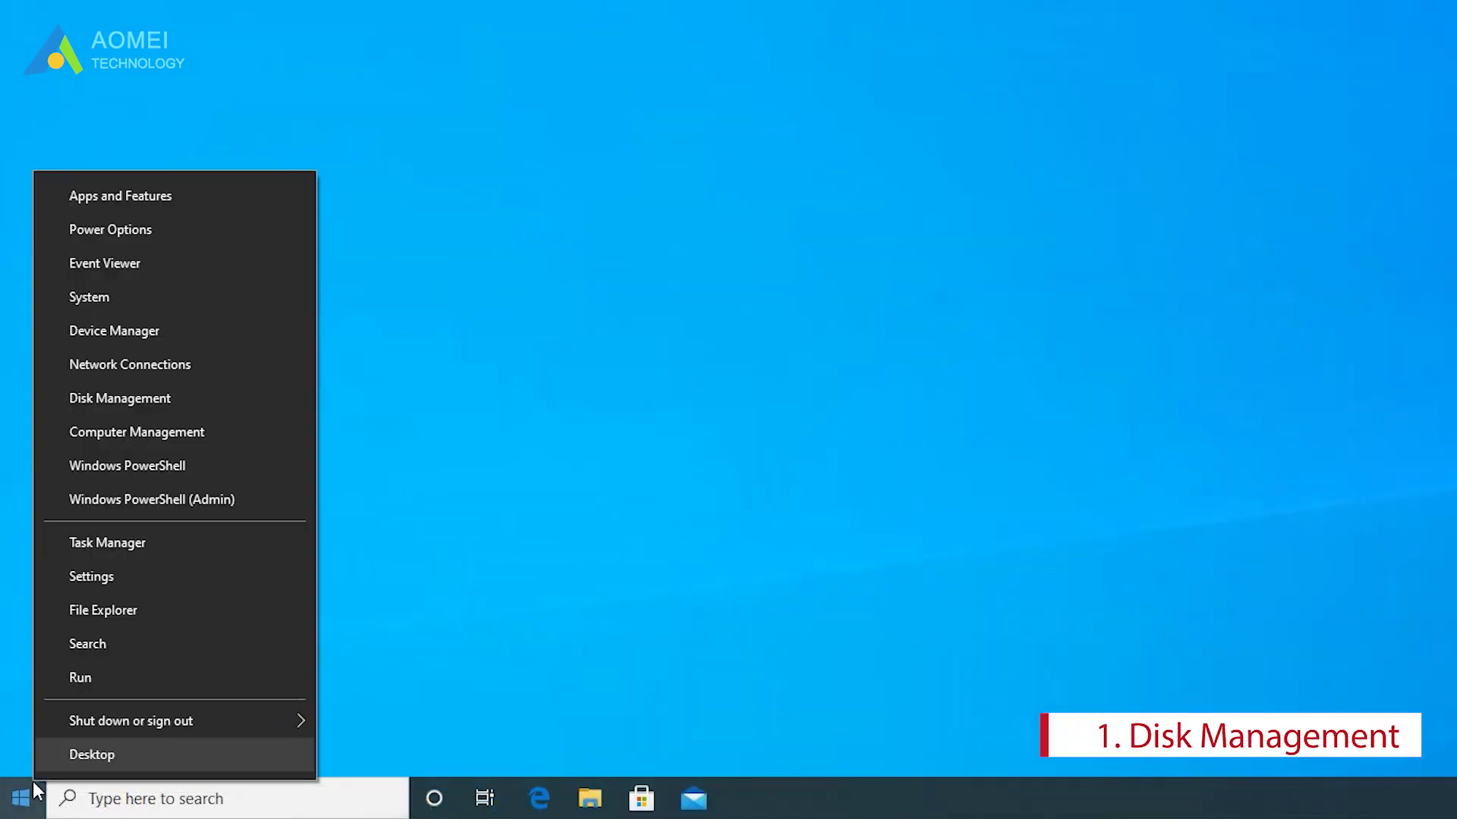
- Open Disk Management from the Win+X menu to view Disk 1's D:, H: and I: volumes
{"action": "left_click", "coordinate": [193, 398]}
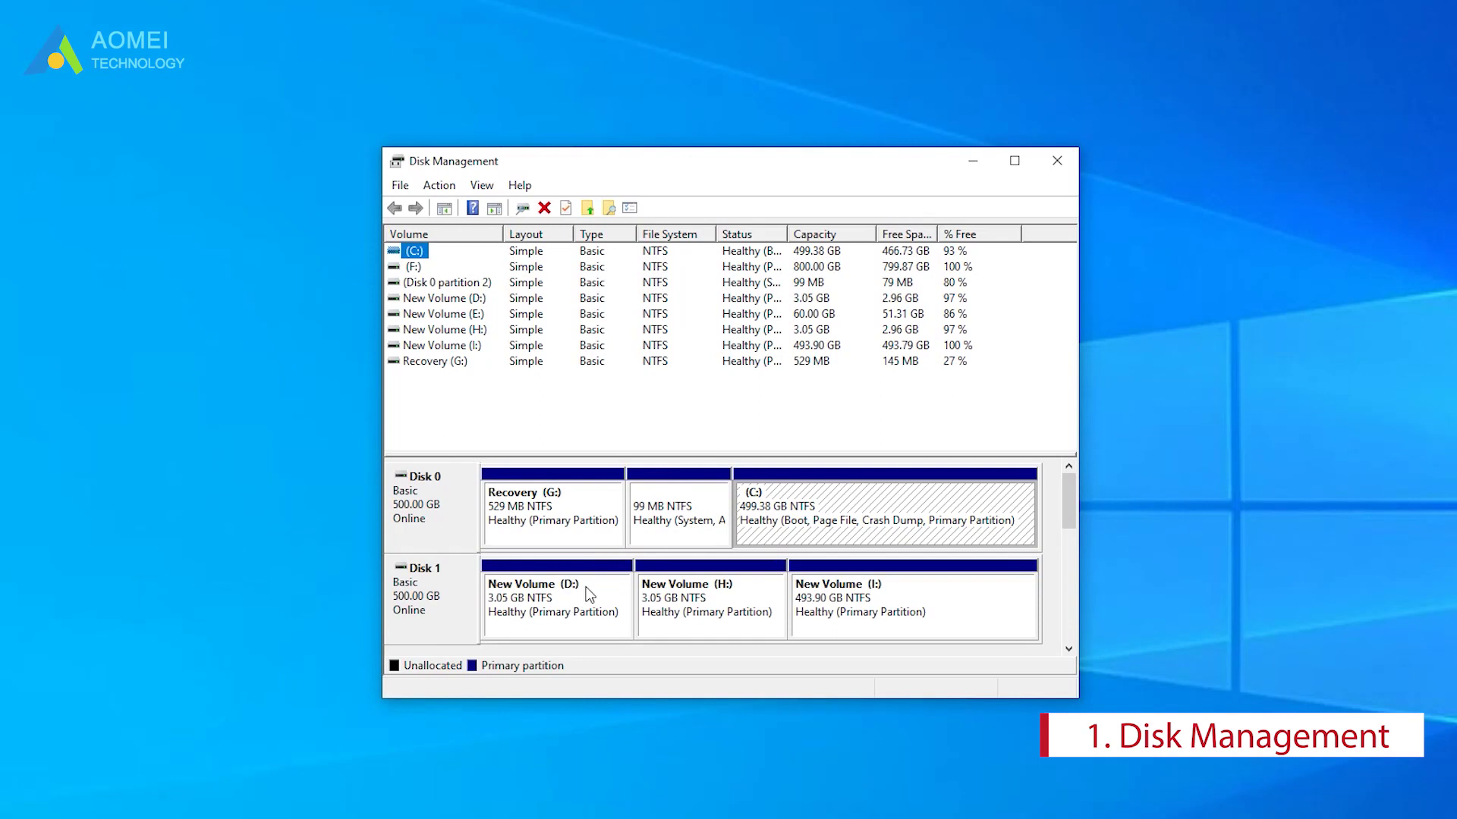
- Delete the D:, H: and I: volumes on Disk 1, confirming each deletion
{"action": "right_click", "coordinate": [586, 590]}
{"action": "left_click", "coordinate": [629, 779]}
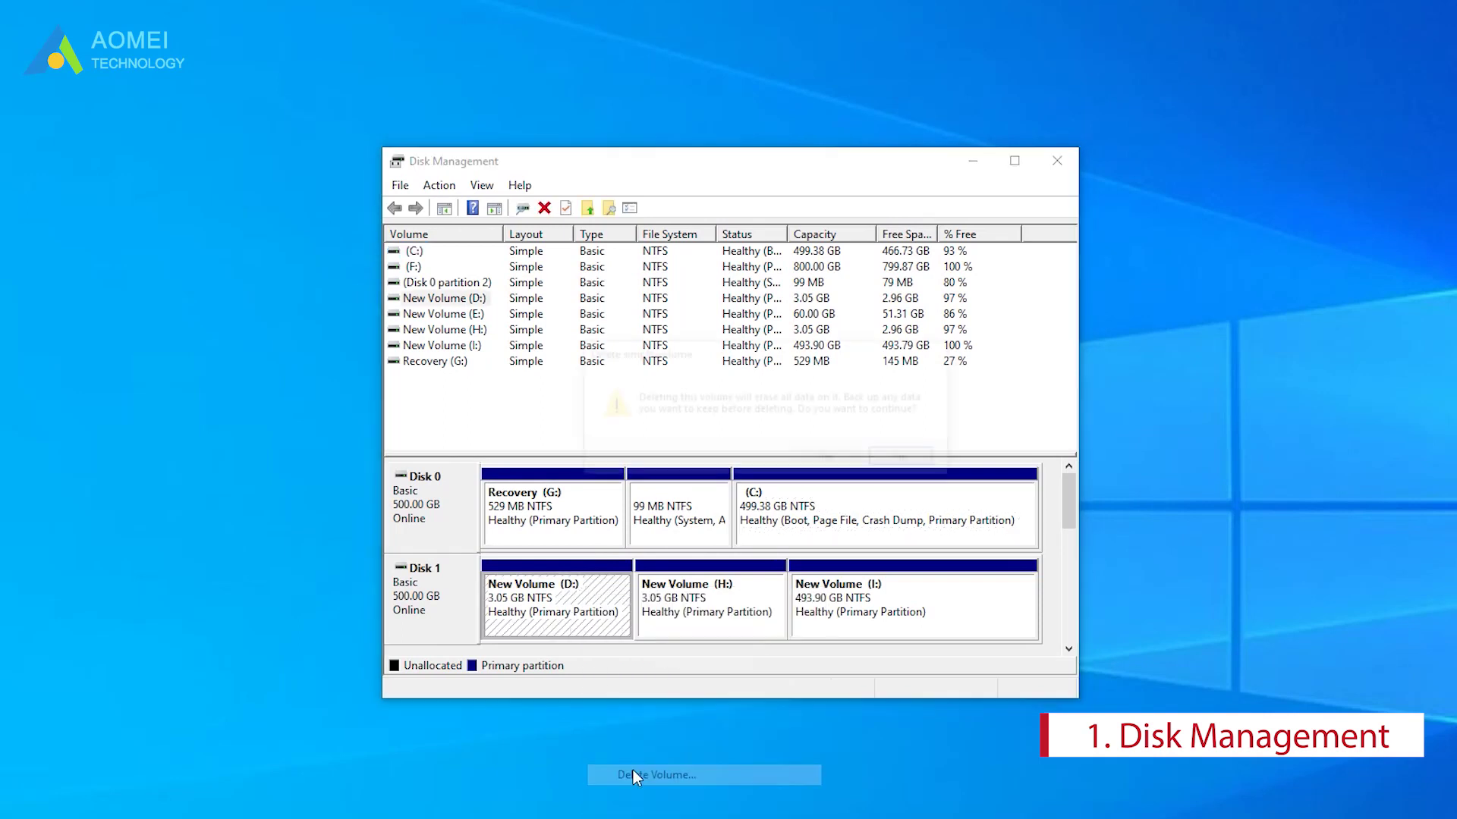
{"action": "left_click", "coordinate": [831, 461]}
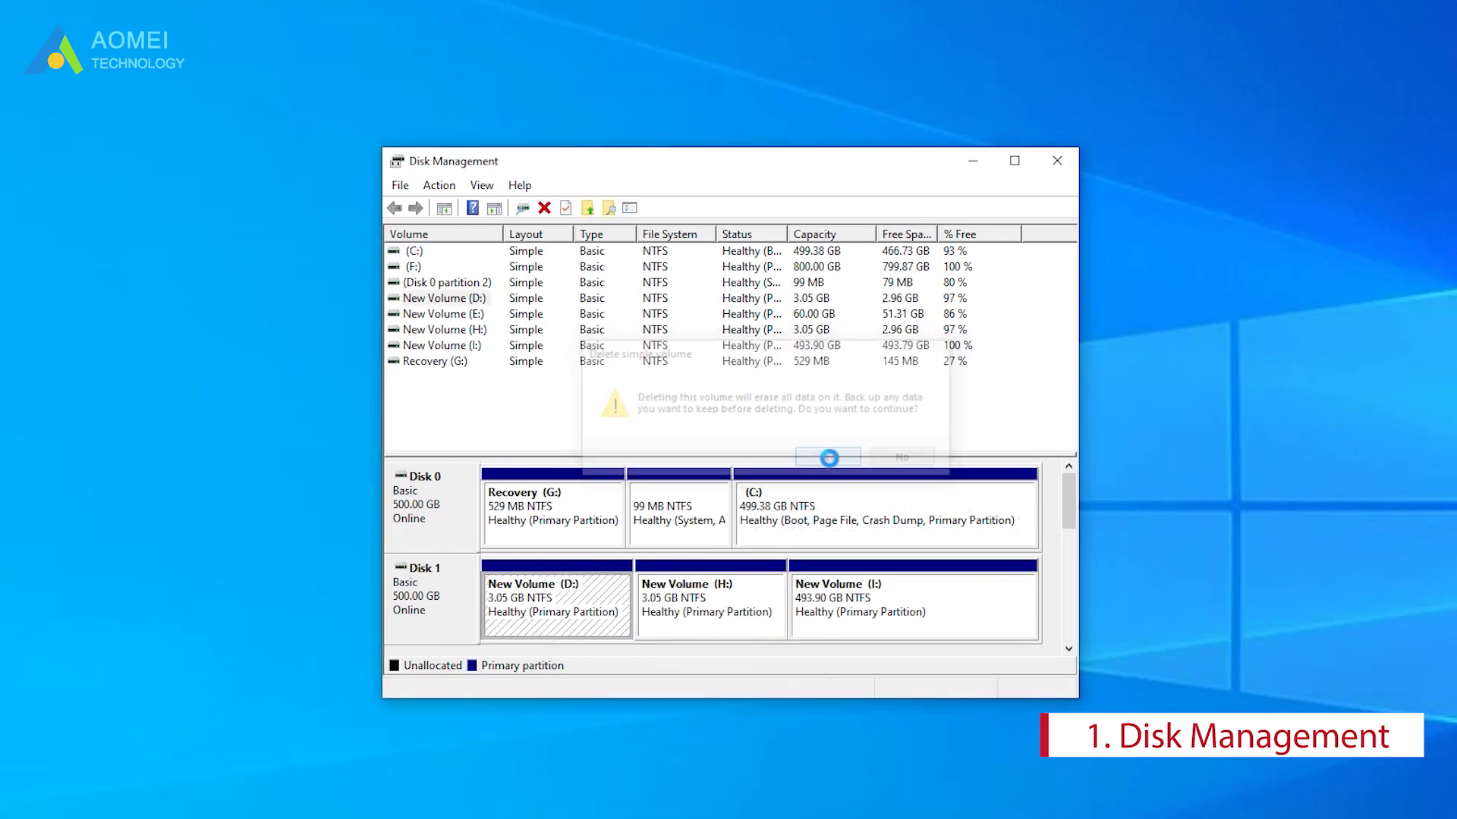
{"action": "right_click", "coordinate": [737, 591]}
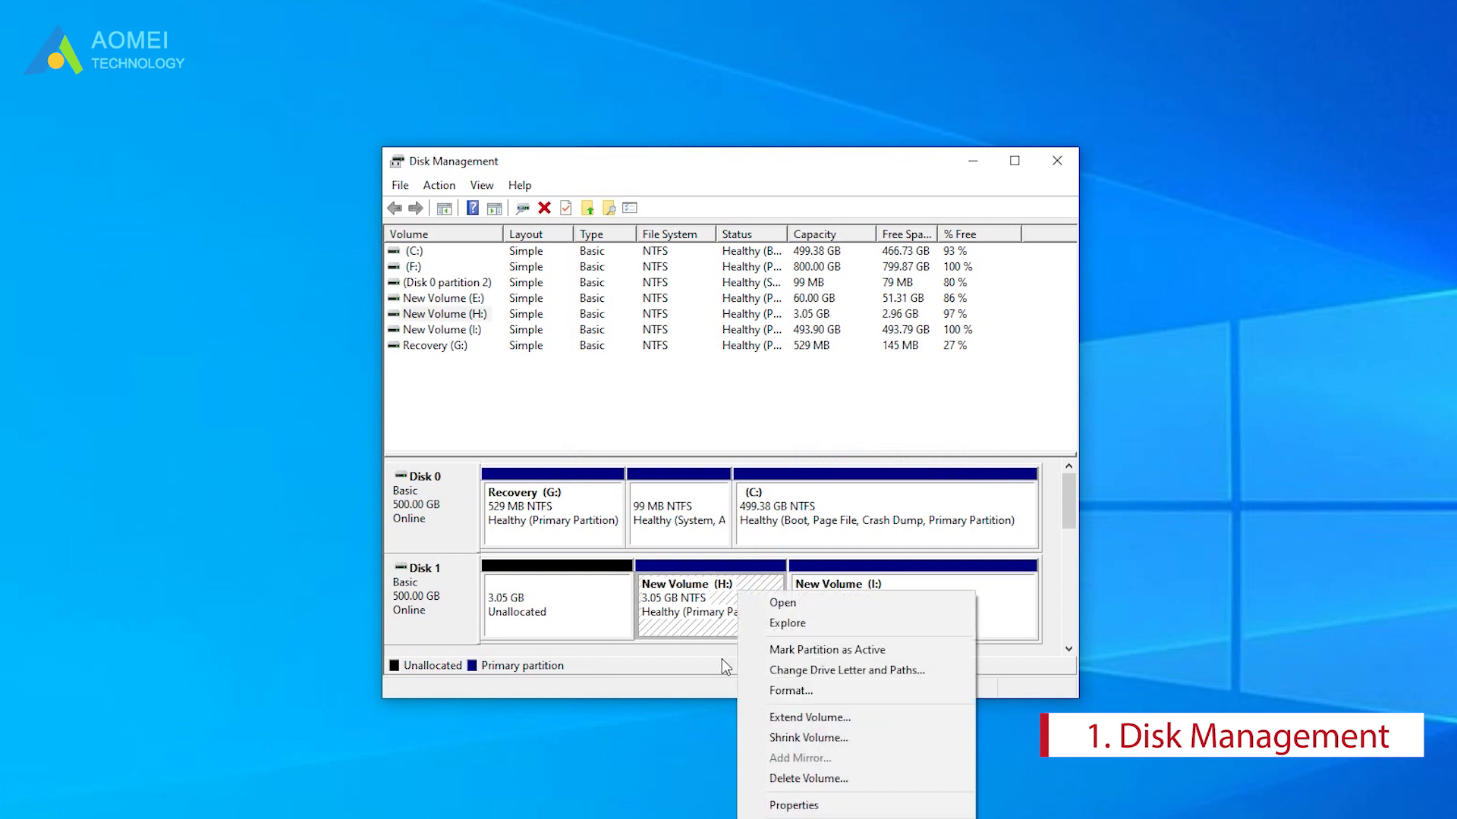
{"action": "left_click", "coordinate": [759, 780]}
{"action": "left_click", "coordinate": [831, 461]}
{"action": "right_click", "coordinate": [857, 590]}
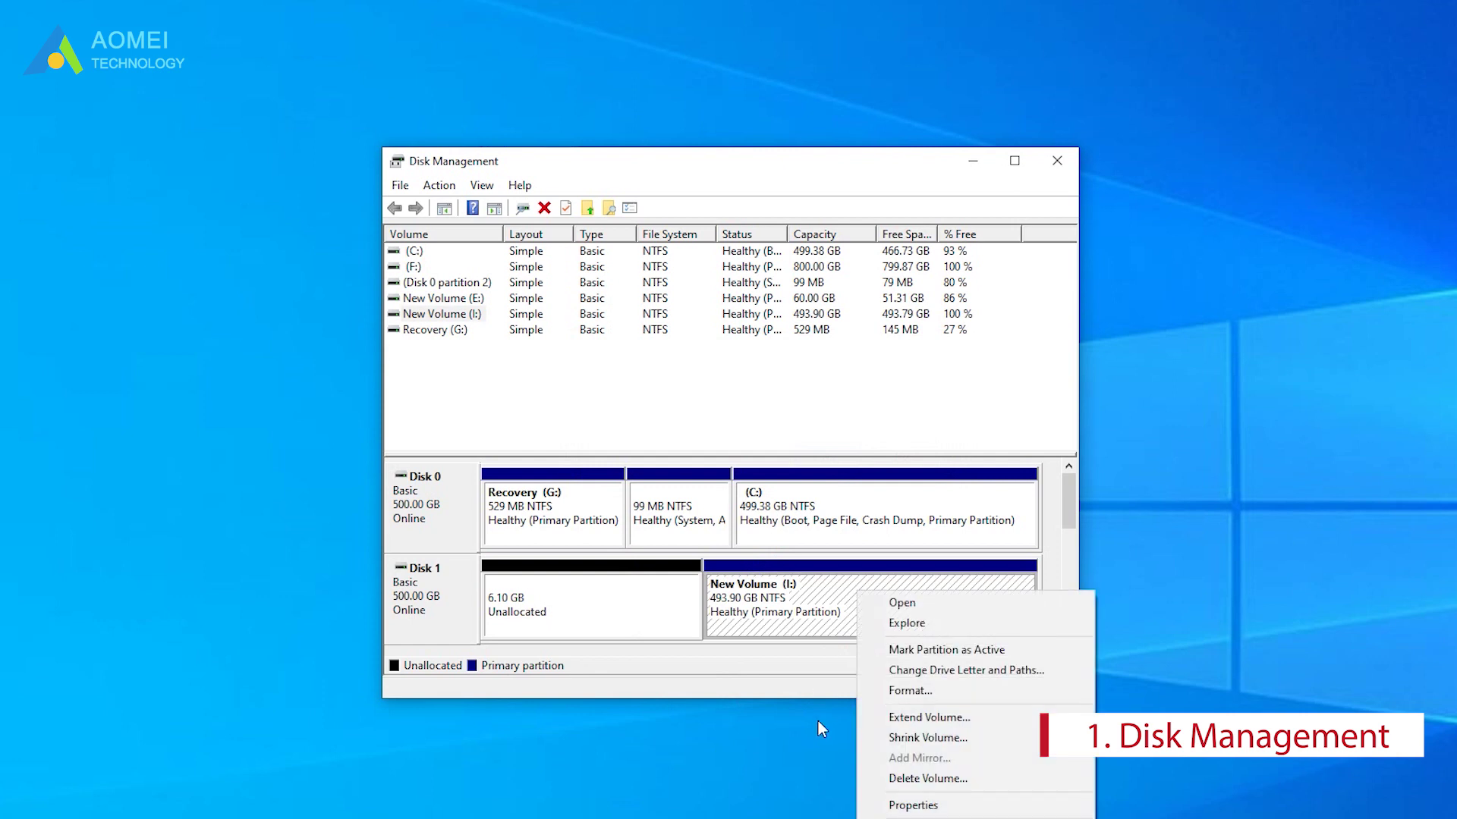
{"action": "left_click", "coordinate": [877, 779]}
{"action": "left_click", "coordinate": [831, 459]}
- Convert the now-empty Disk 1 to a GPT disk and verify its disk options
{"action": "right_click", "coordinate": [437, 567]}
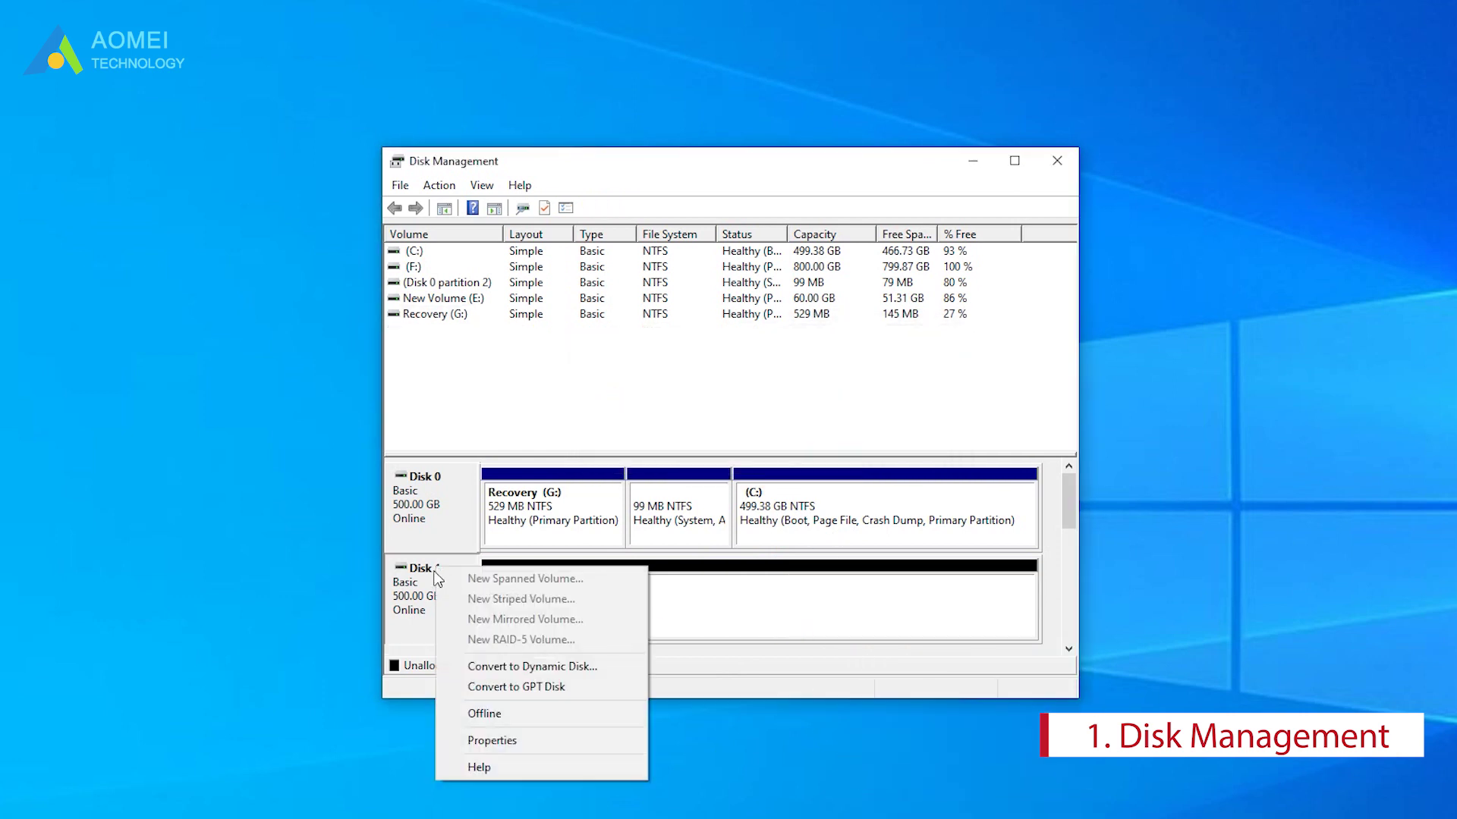
{"action": "left_click", "coordinate": [501, 687]}
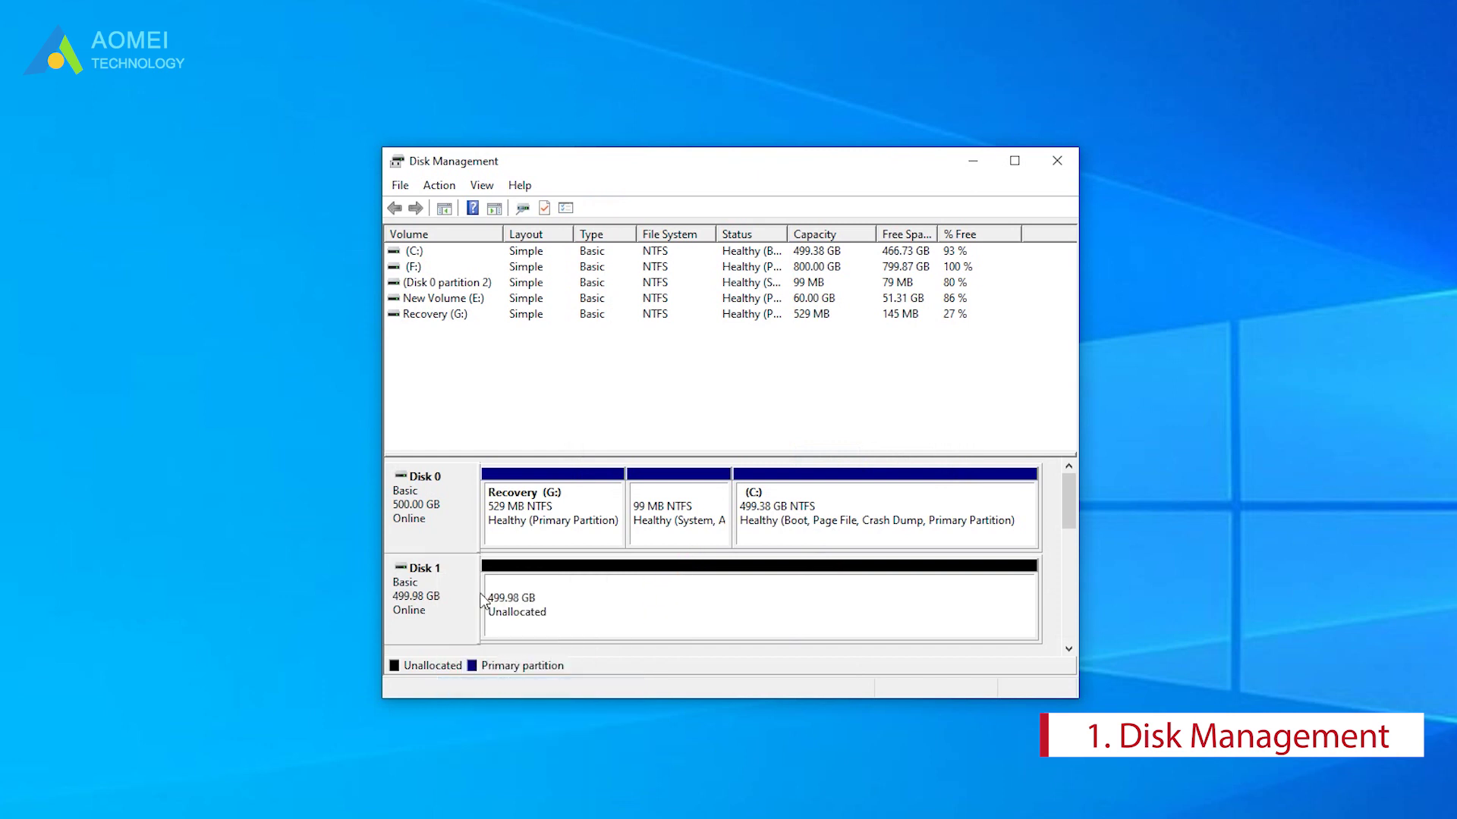
{"action": "right_click", "coordinate": [456, 584]}
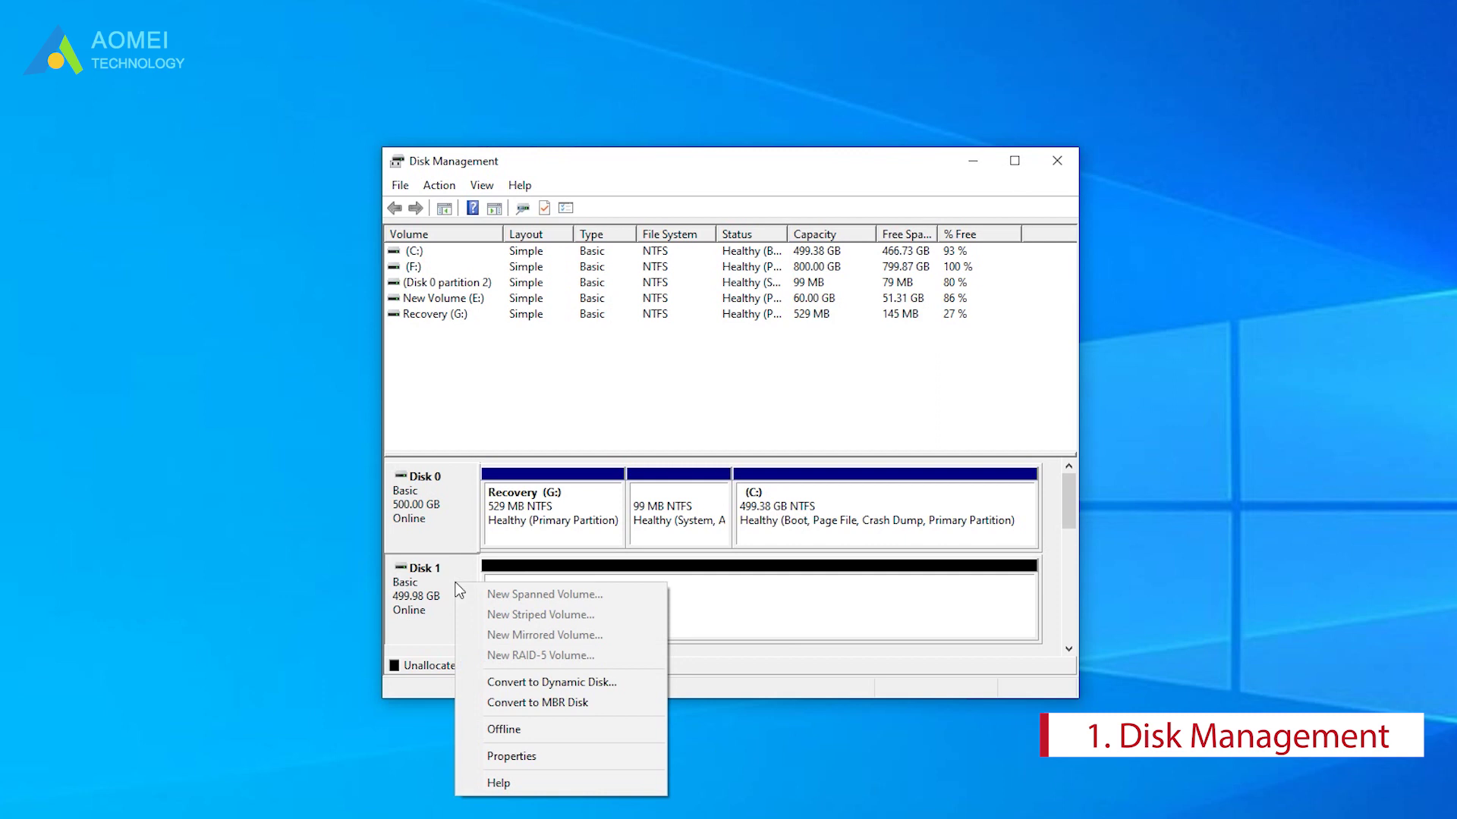
{"action": "left_click", "coordinate": [767, 663]}
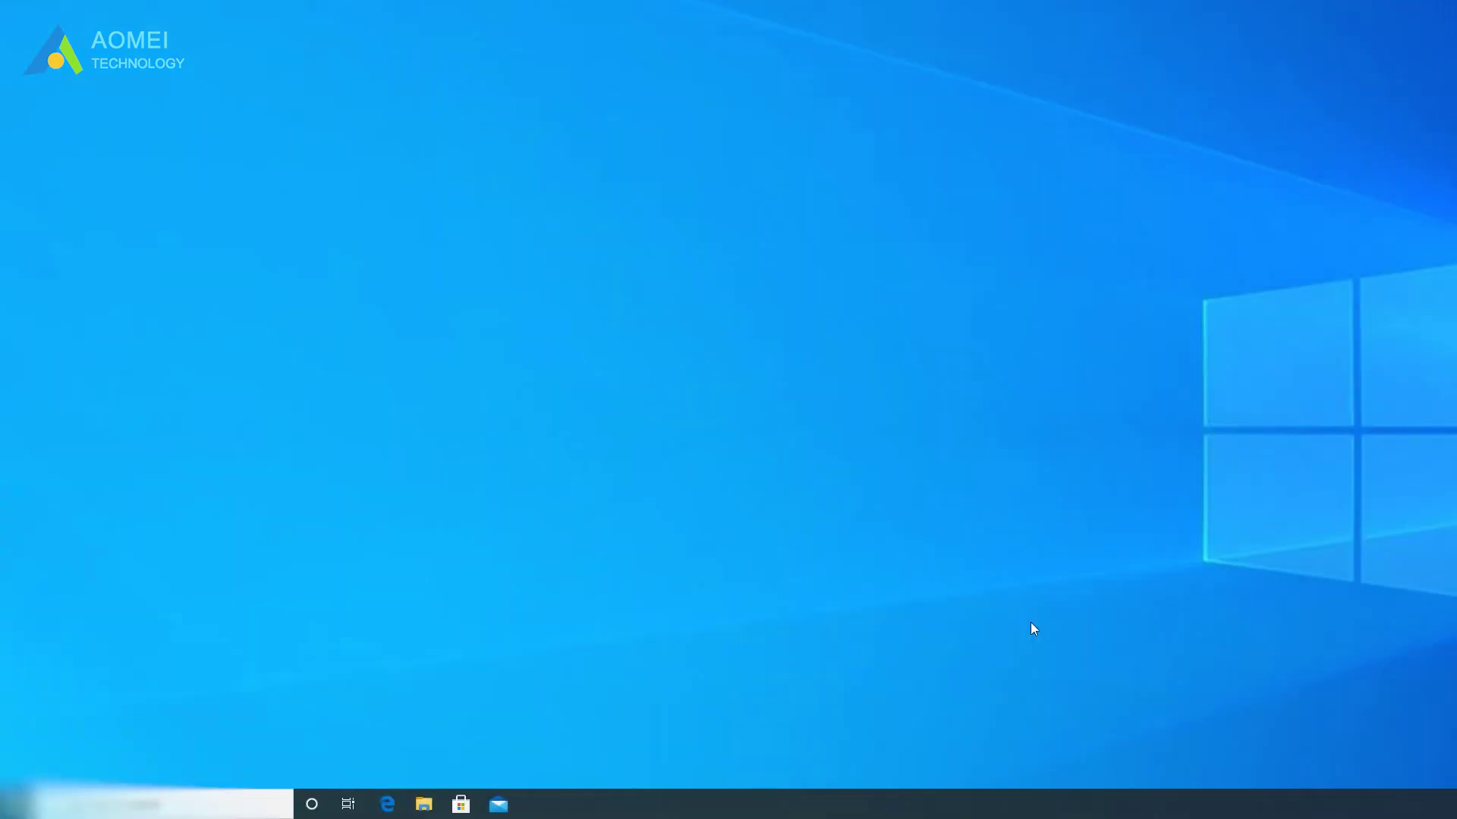
- Launch cmd from the Run box and start diskpart
{"action": "key", "text": "super+r"}
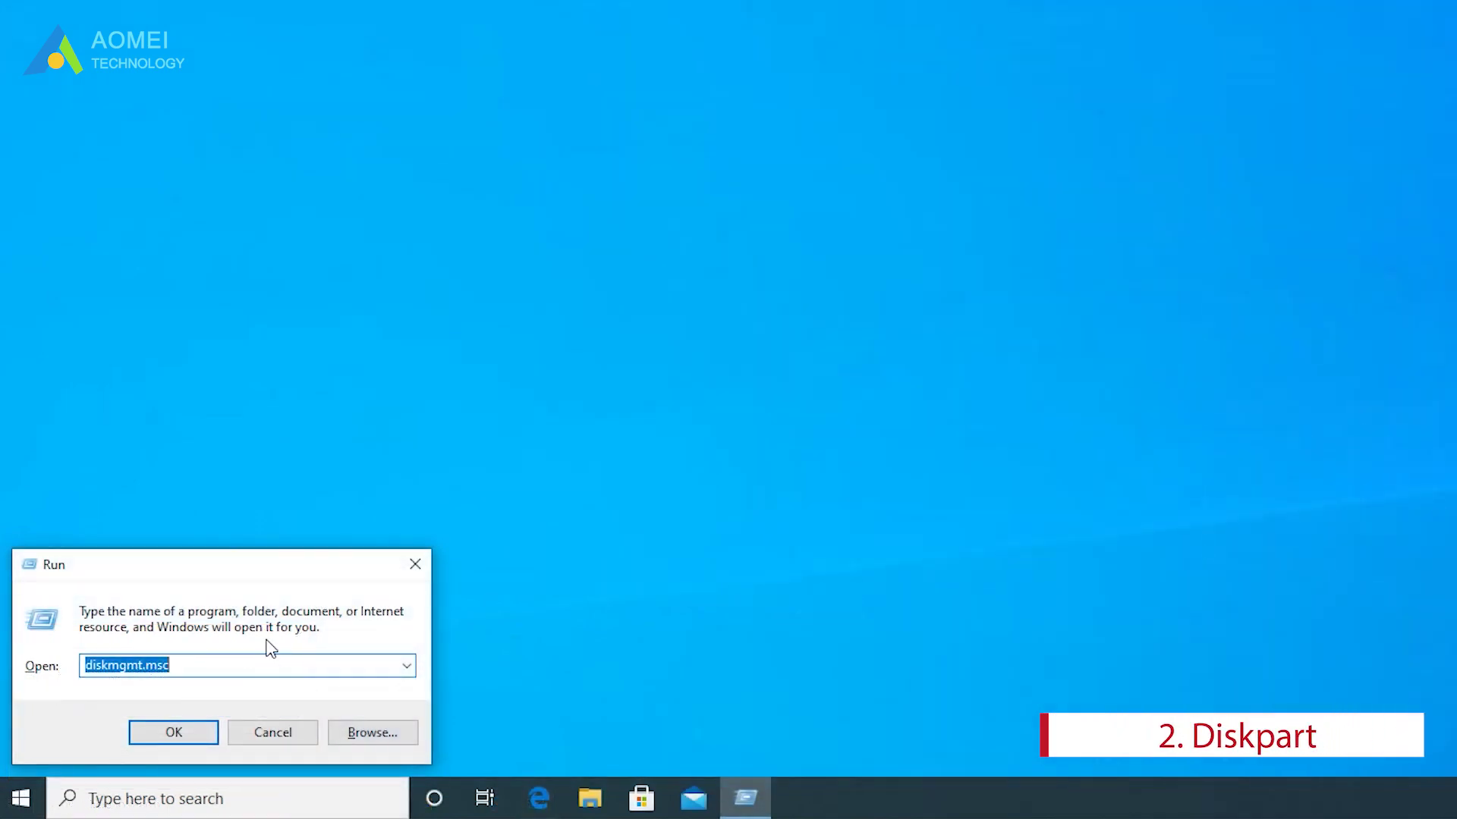
{"action": "key", "text": "BackSpace"}
{"action": "type", "text": "cmd"}
{"action": "key", "text": "Return"}
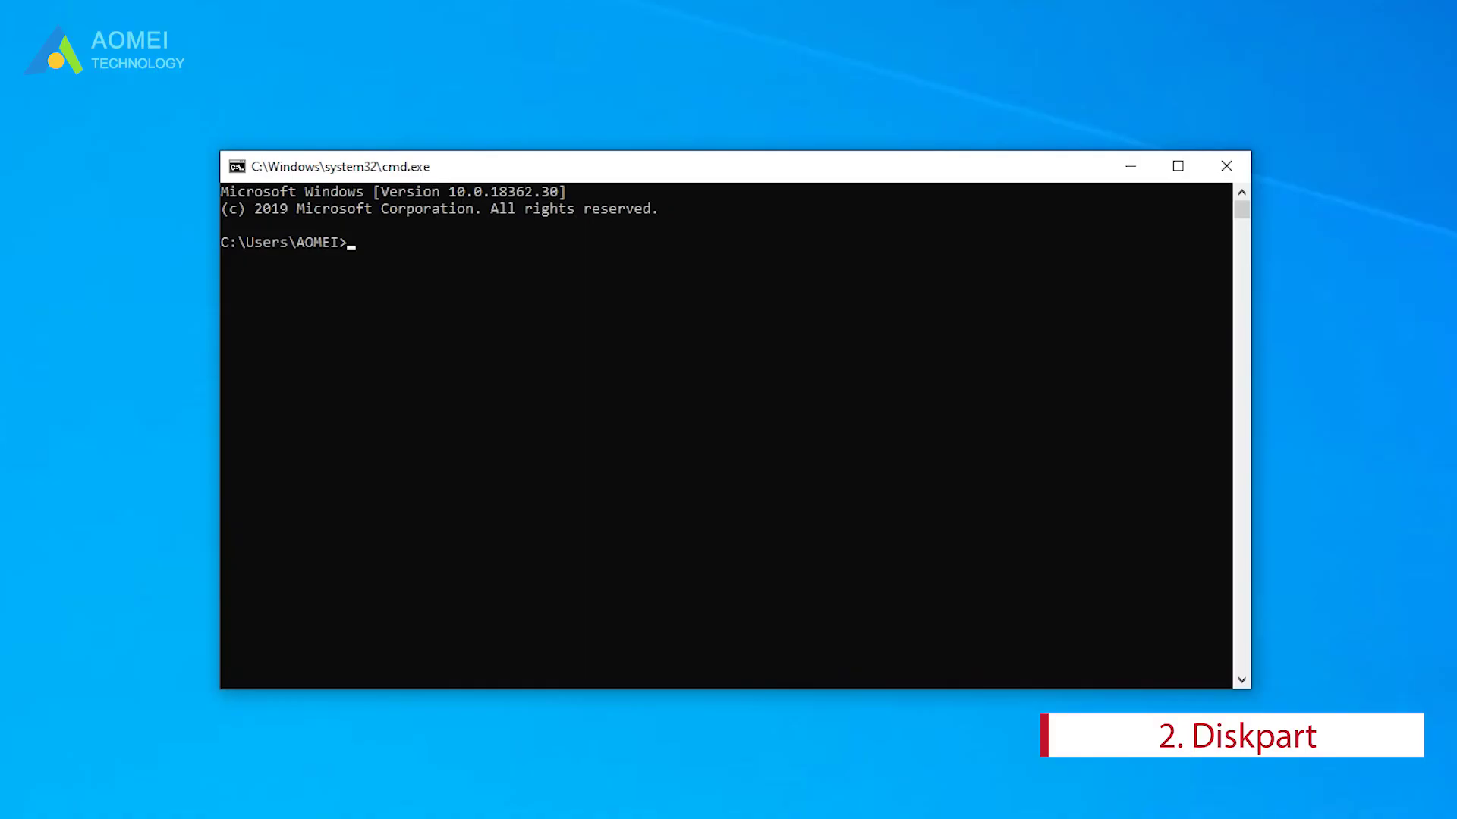
{"action": "type", "text": "diskpart"}
{"action": "key", "text": "Return"}
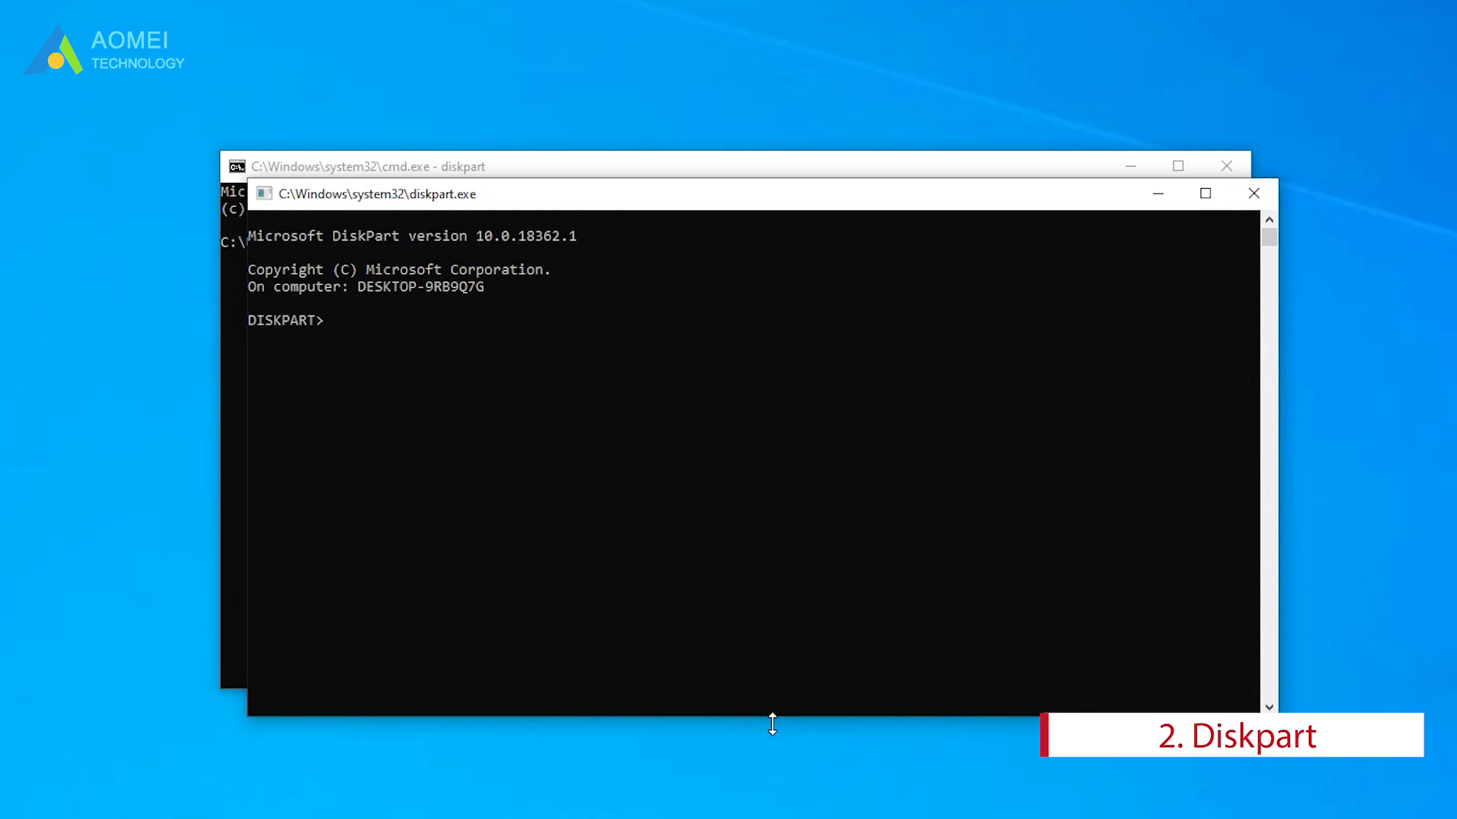
- Run list disk, select disk 1, clean and convert gpt to wipe Disk 1 and make it GPT
{"action": "type", "text": "list disk"}
{"action": "key", "text": "Return"}
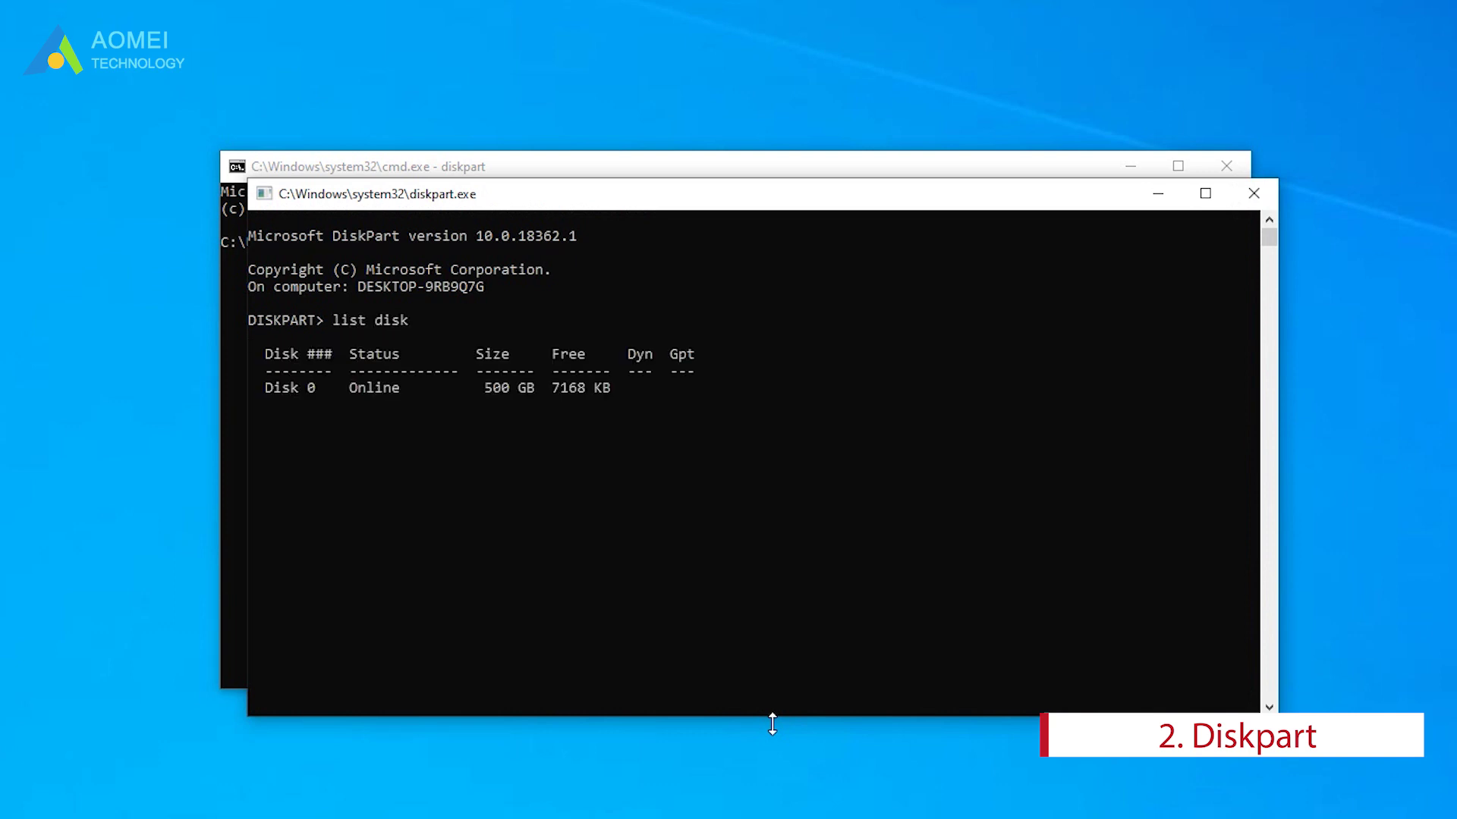
{"action": "type", "text": "selec"}
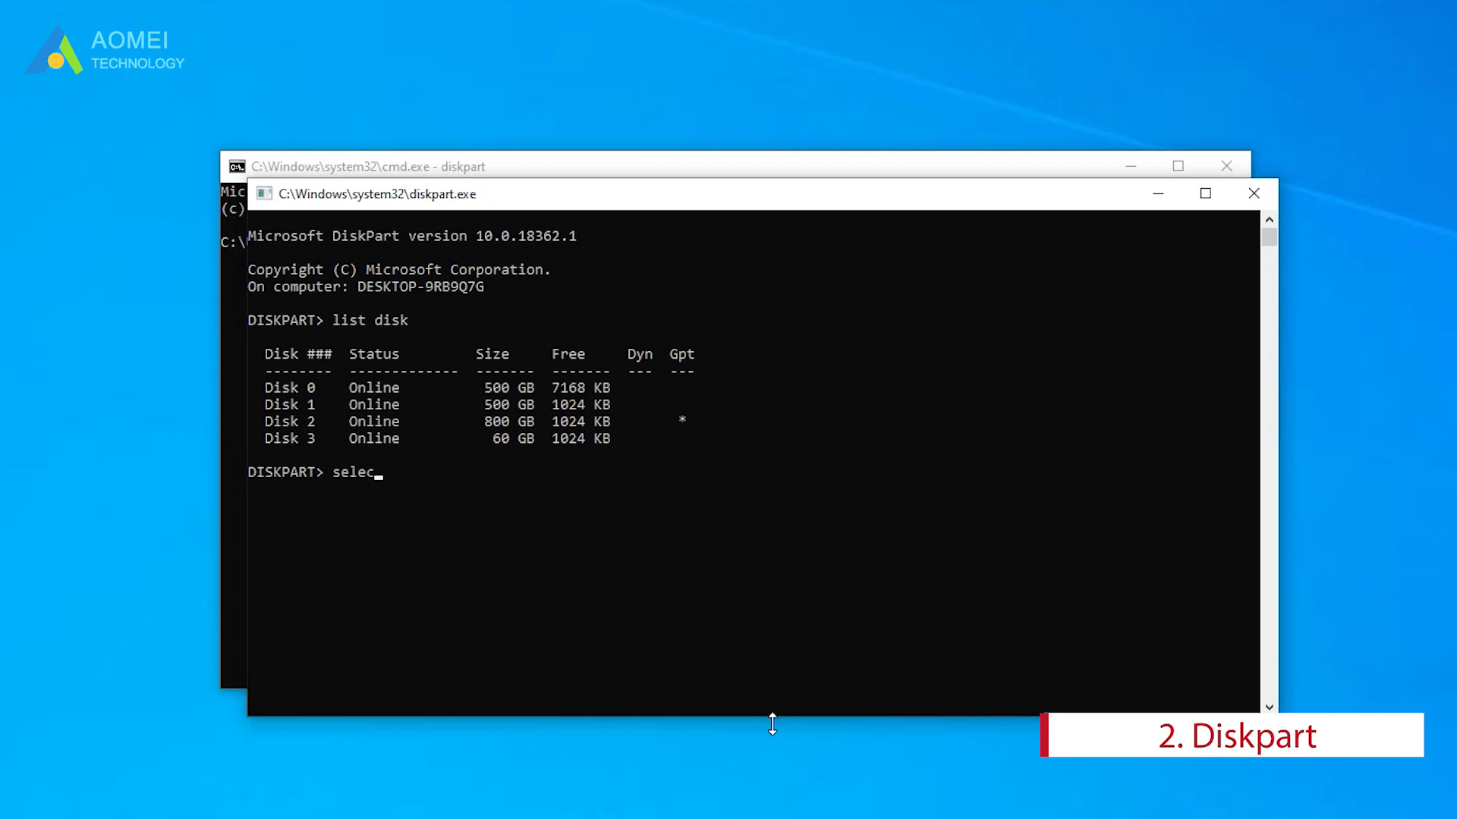
{"action": "type", "text": "t disk 1"}
{"action": "key", "text": "Return"}
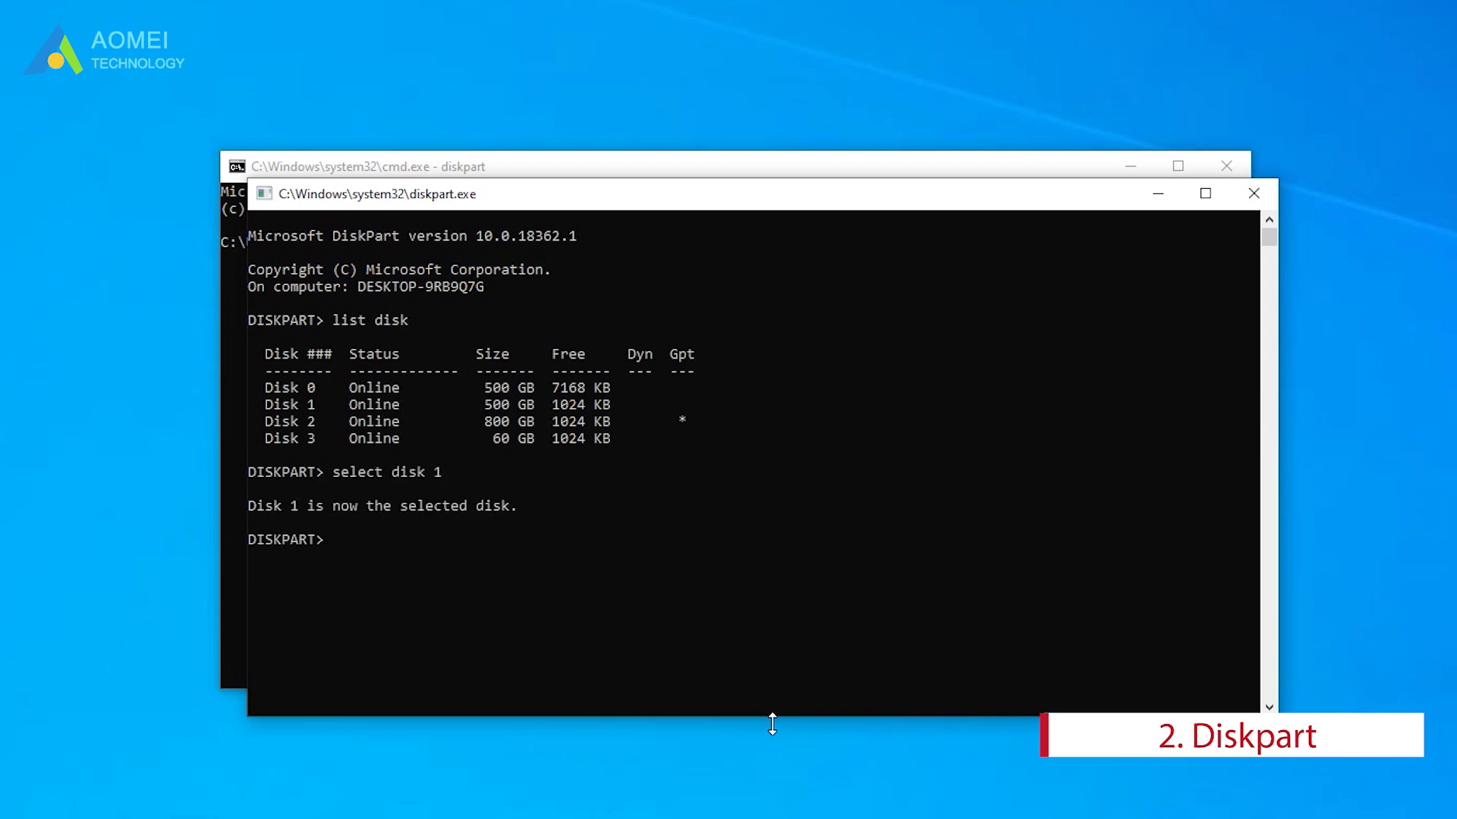
{"action": "type", "text": "clean"}
{"action": "key", "text": "Return"}
{"action": "type", "text": "convert"}
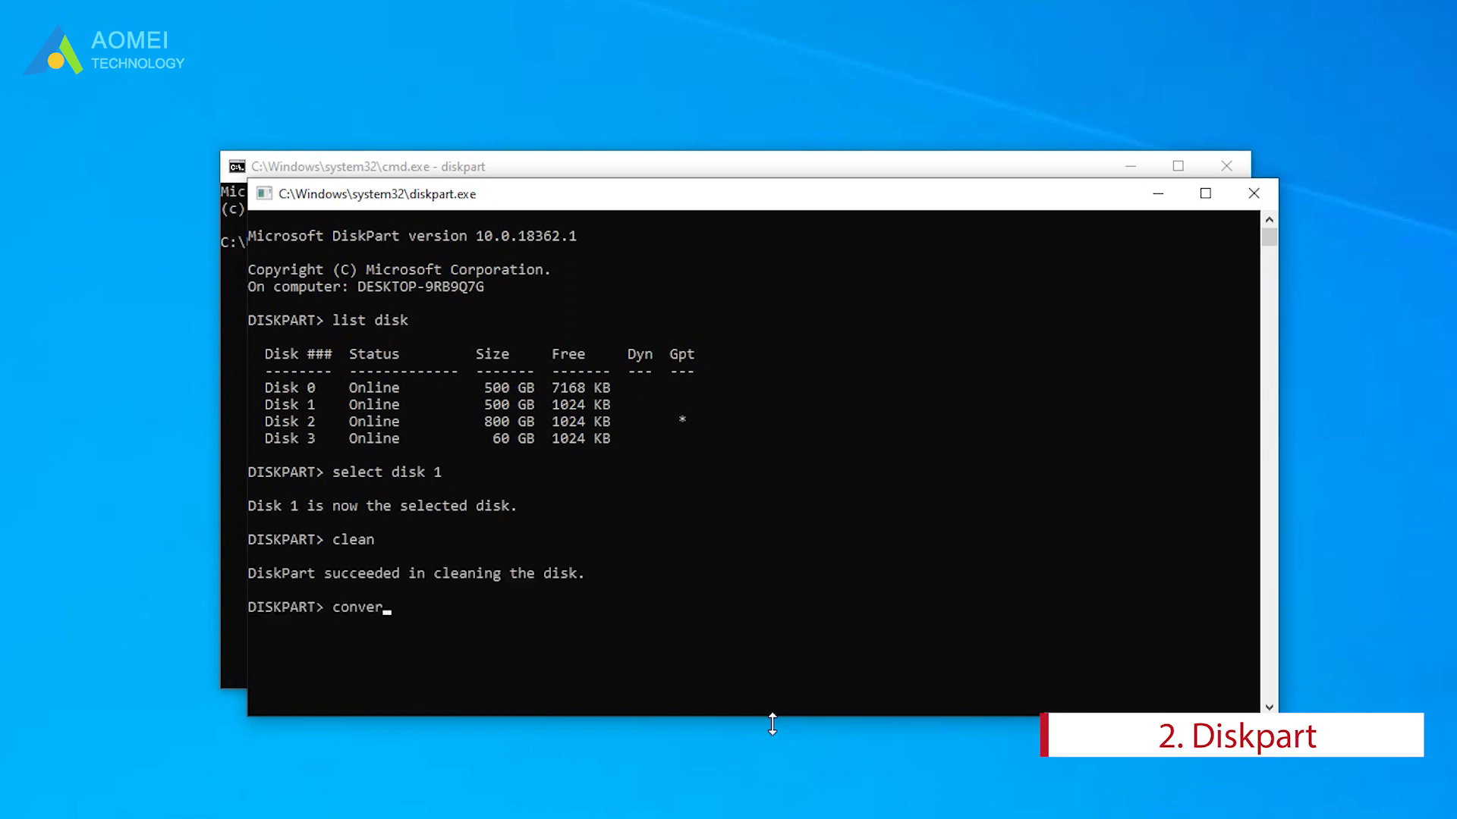
{"action": "type", "text": " gpt"}
{"action": "key", "text": "Return"}
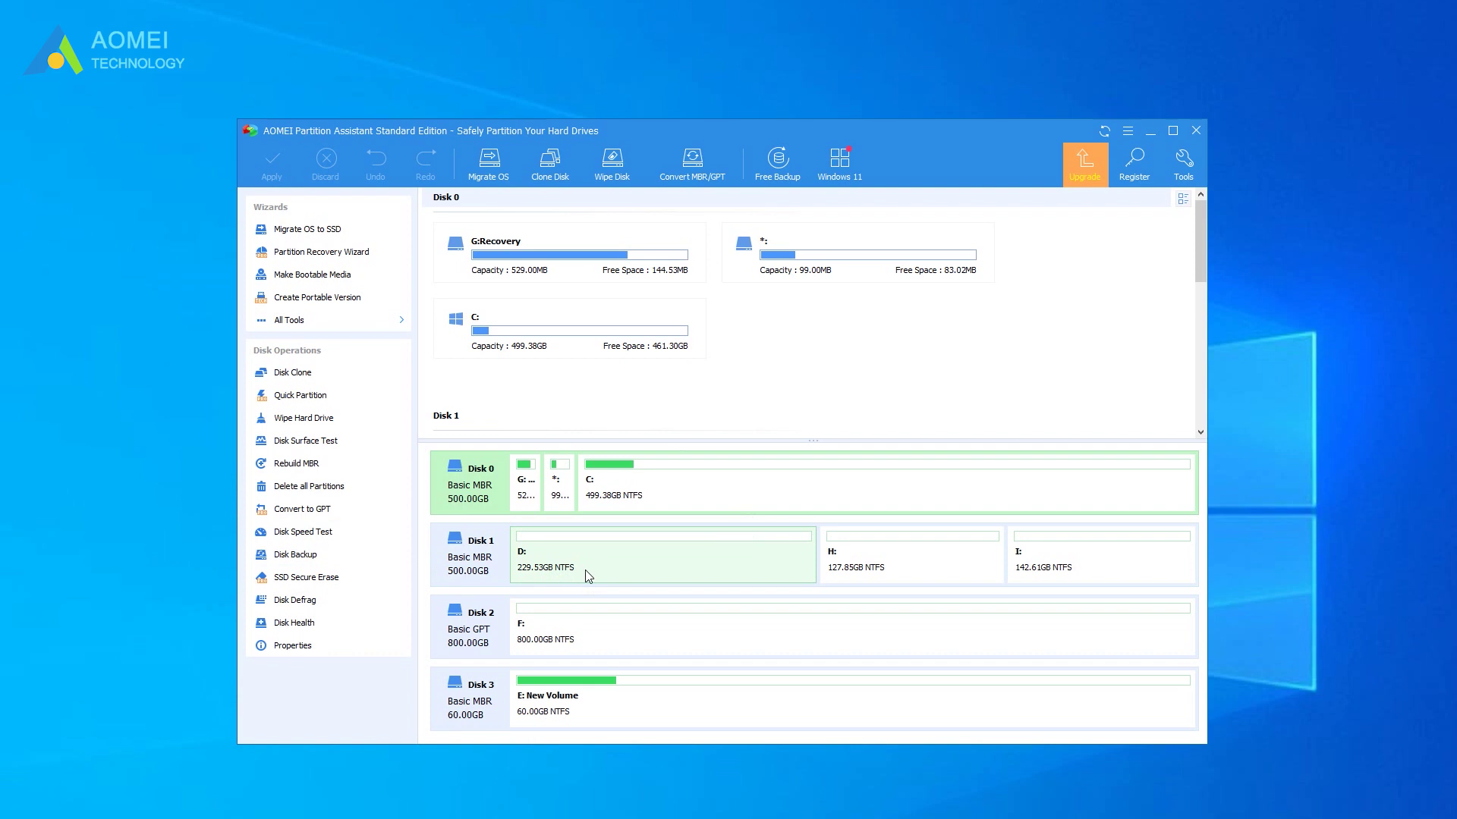
- Queue and apply the Disk 1 MBR-to-GPT conversion, keeping D:, H: and I: intact
{"action": "right_click", "coordinate": [466, 540]}
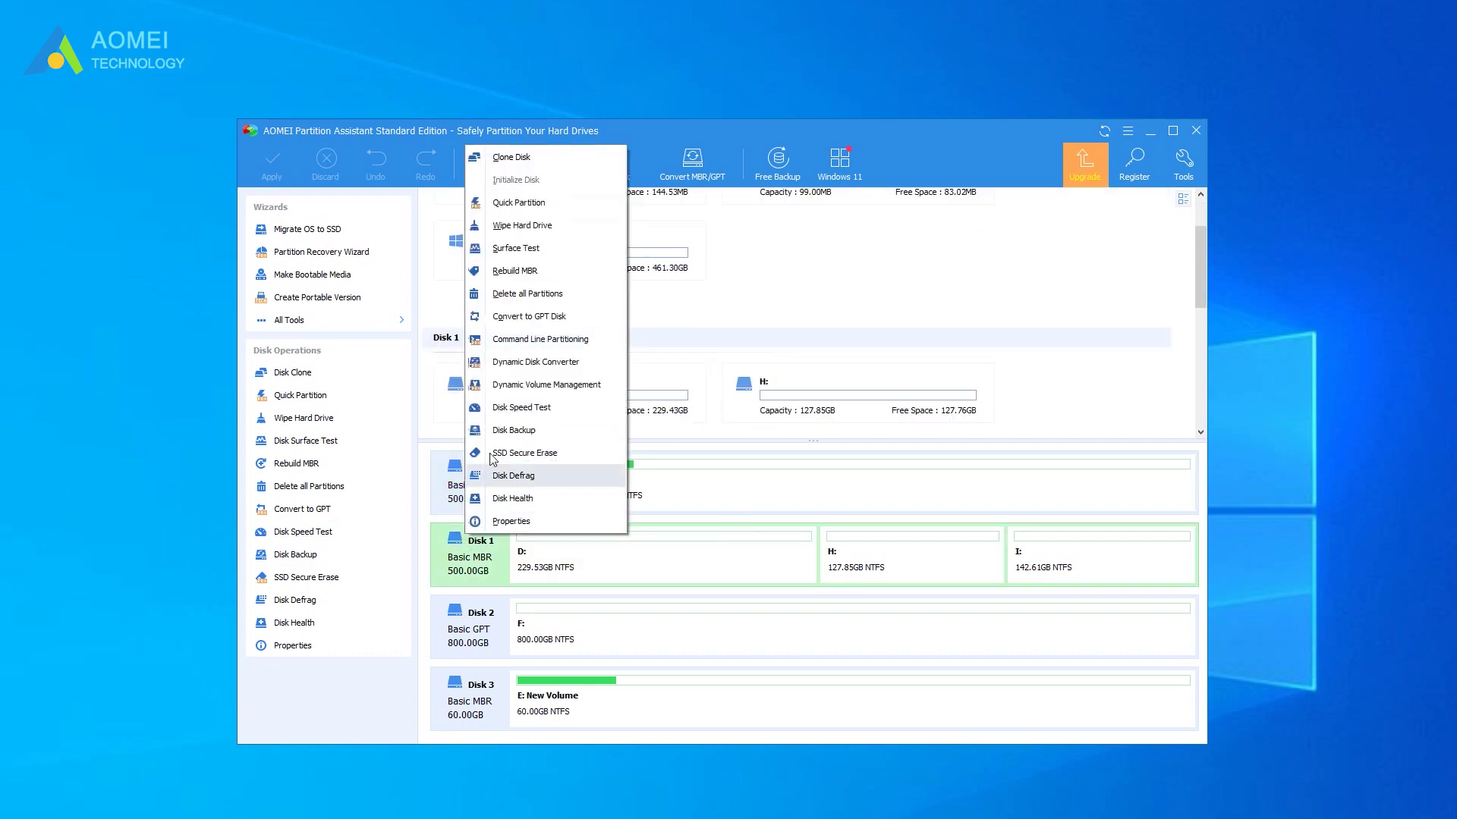
{"action": "left_click", "coordinate": [546, 325]}
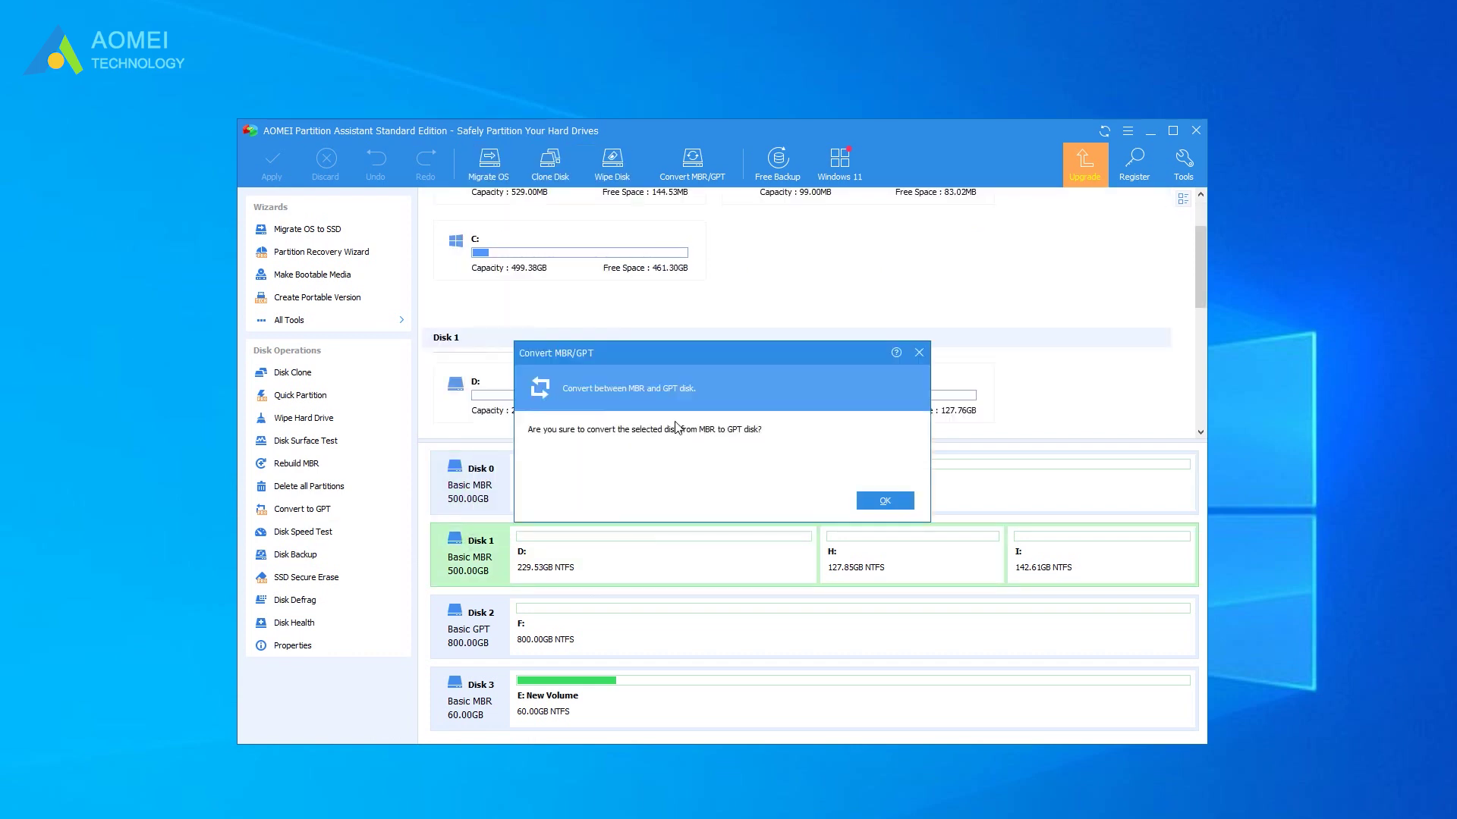
{"action": "left_click", "coordinate": [881, 501]}
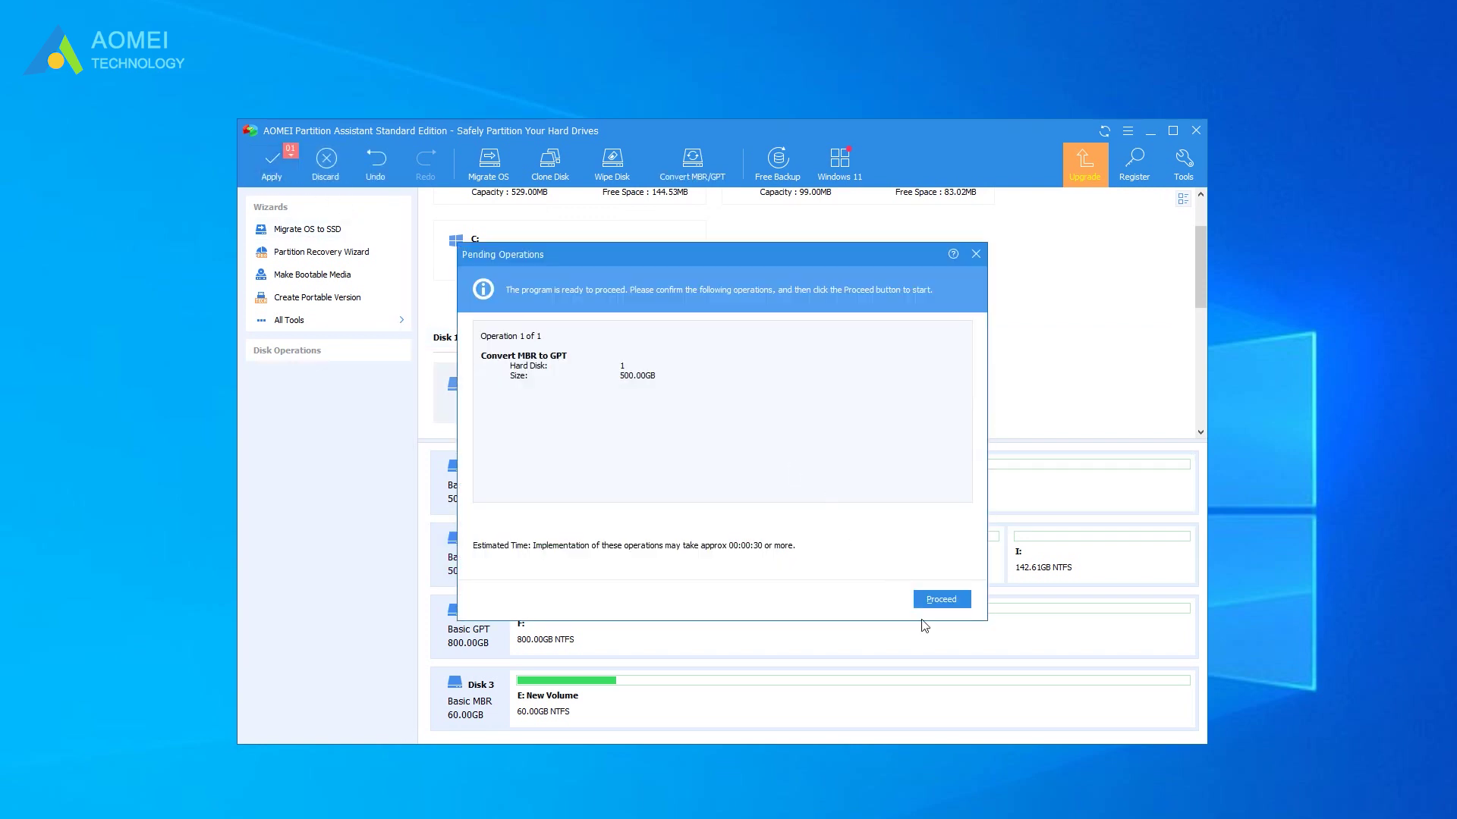
{"action": "left_click", "coordinate": [939, 599]}
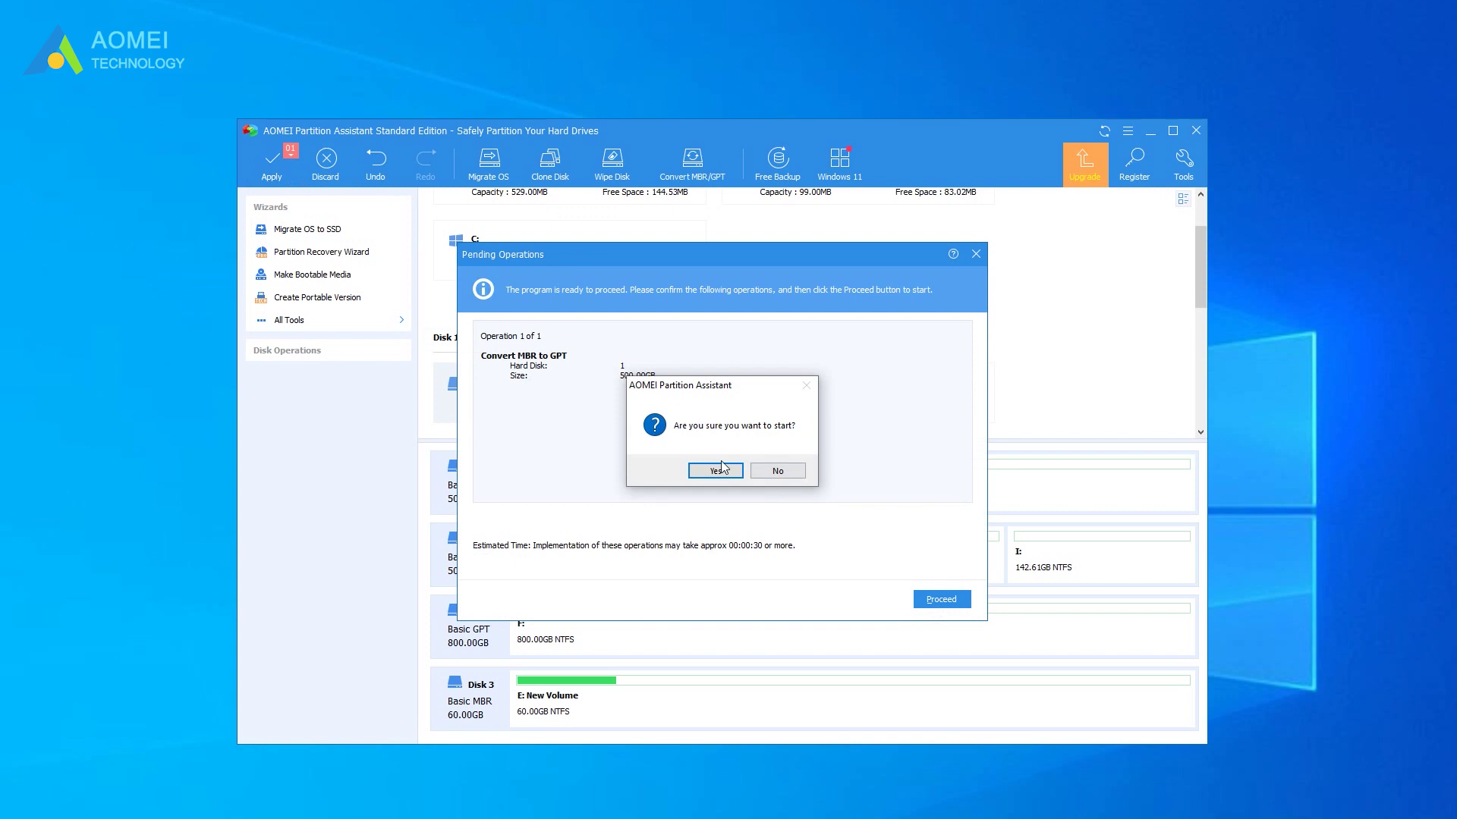
{"action": "left_click", "coordinate": [715, 471]}
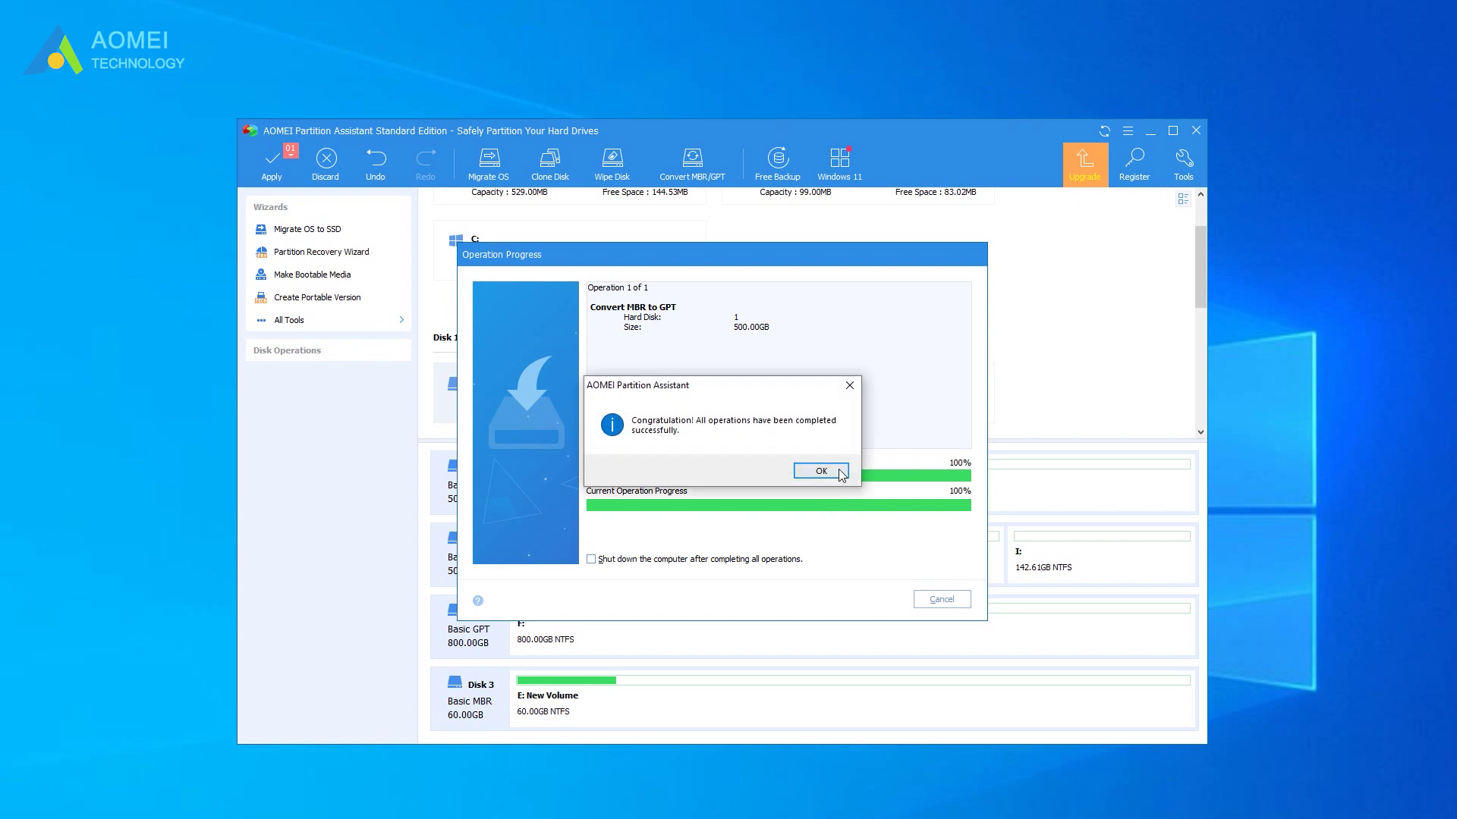
{"action": "left_click", "coordinate": [833, 472]}
{"action": "left_click", "coordinate": [529, 551]}
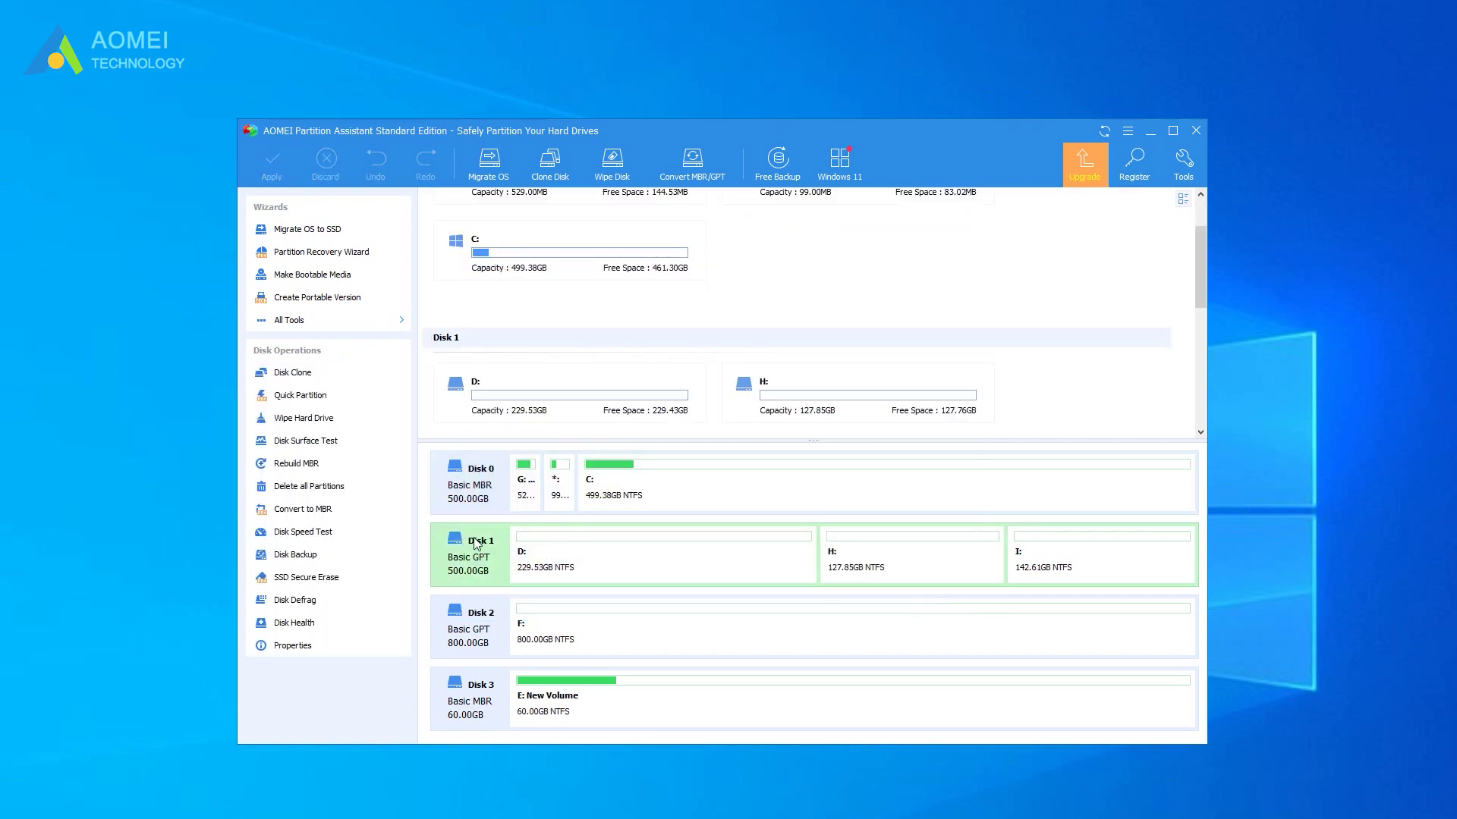